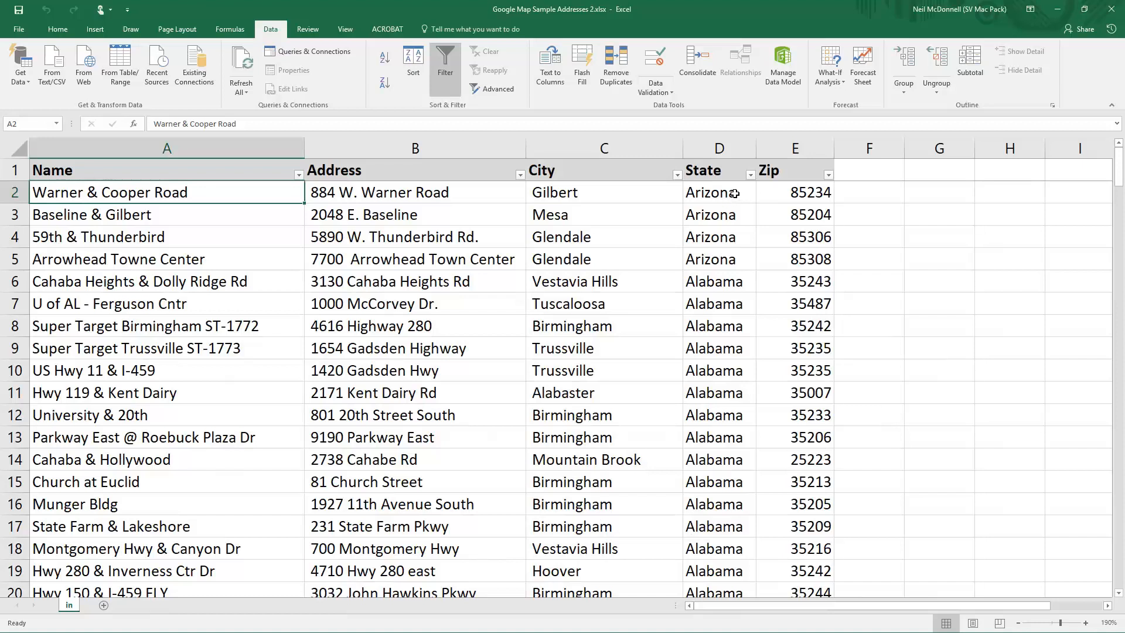
# Examine the Arizona and Alabama entries in the State column and the Zip codes beside the Alabama rows
pyautogui.moveTo(734, 193); pyautogui.dragTo(728, 258)
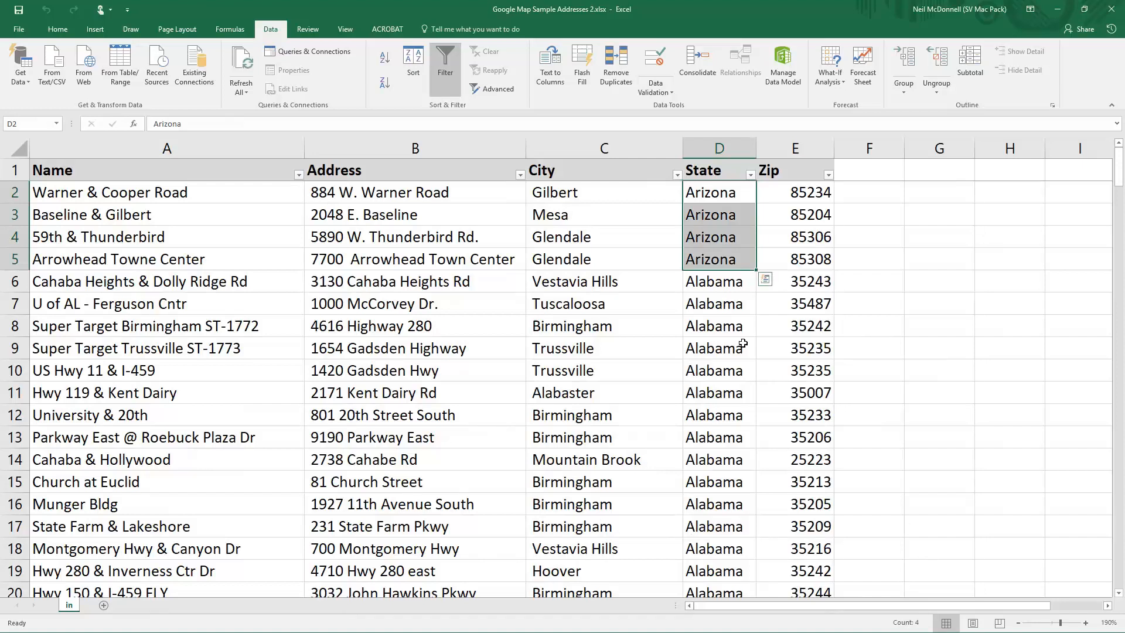
pyautogui.click(731, 290)
pyautogui.moveTo(733, 281); pyautogui.dragTo(732, 483)
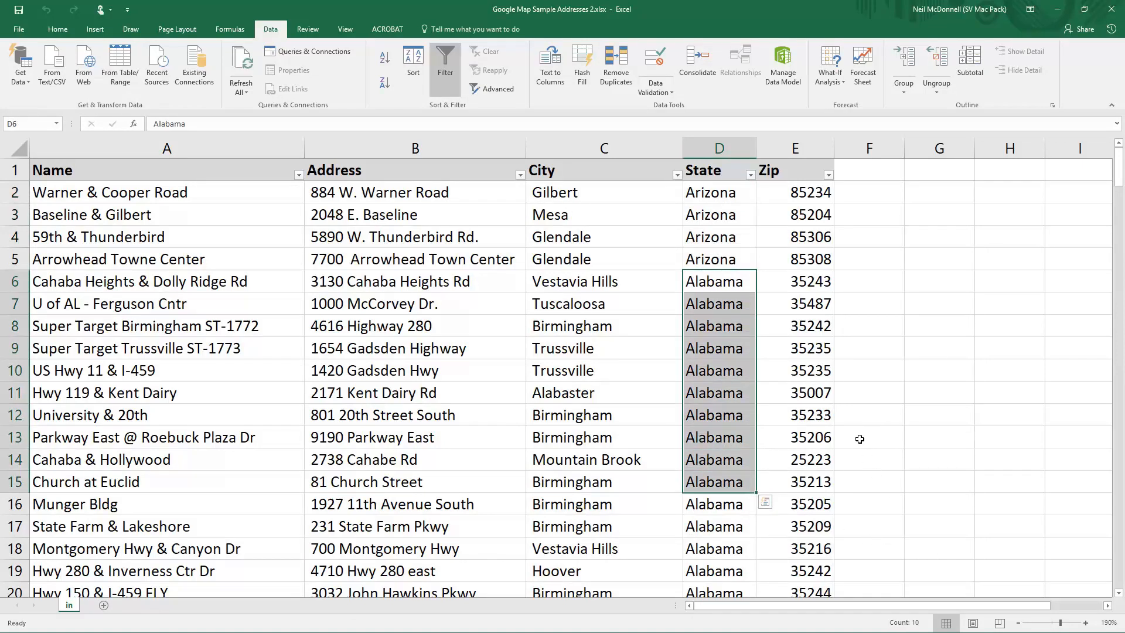
pyautogui.moveTo(794, 281); pyautogui.dragTo(817, 473)
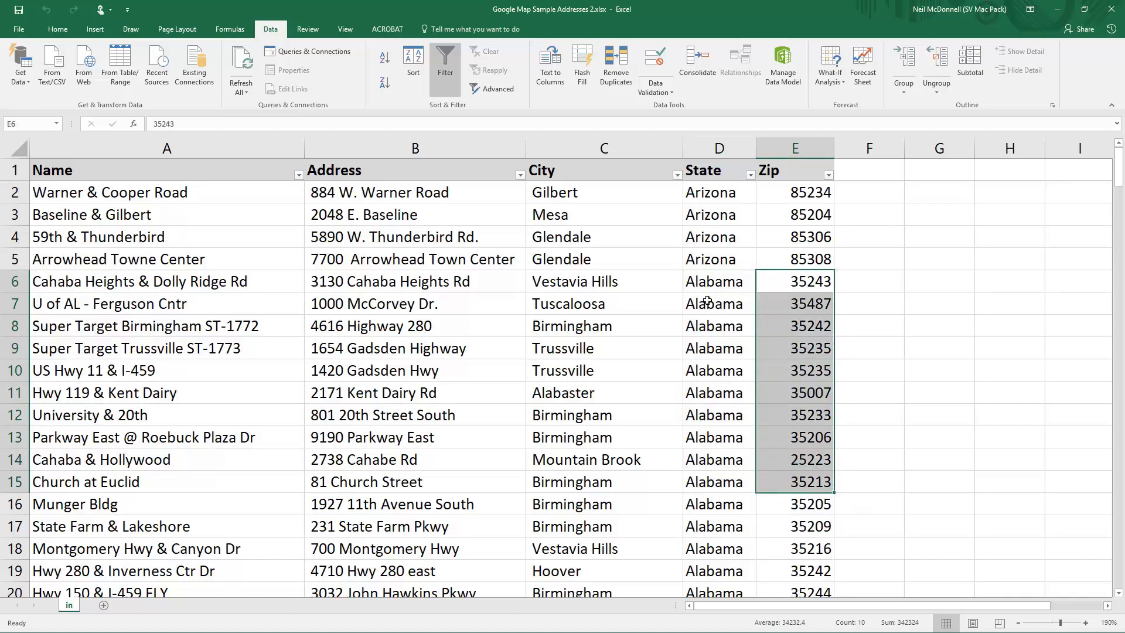
pyautogui.click(723, 284)
pyautogui.moveTo(721, 286); pyautogui.dragTo(726, 483)
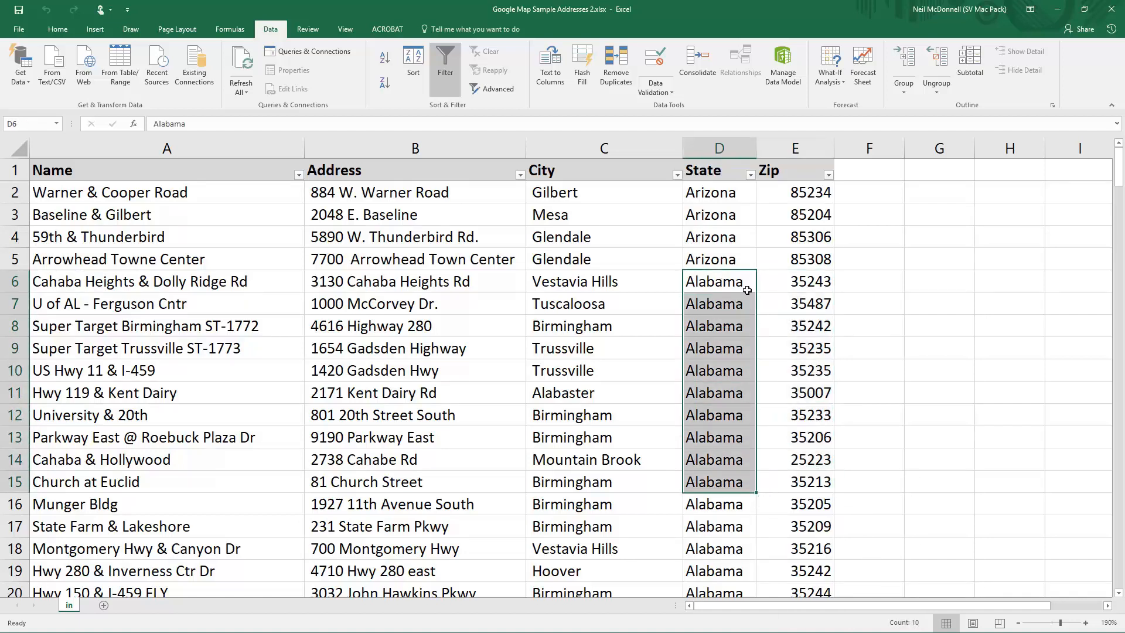
pyautogui.click(741, 261)
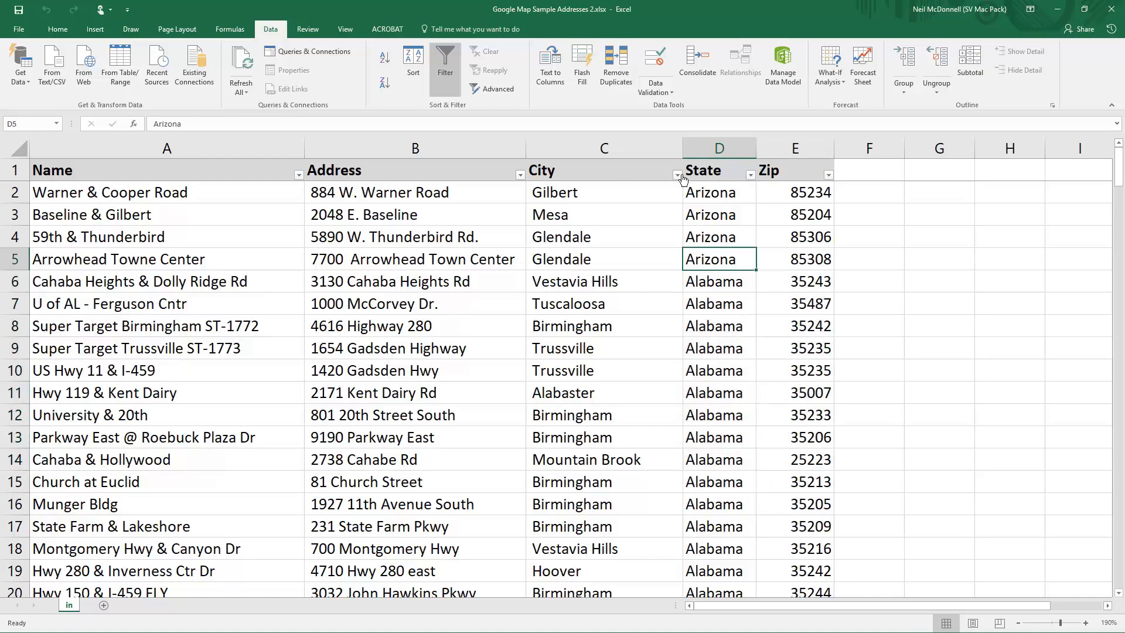
# Filter the State column to show only the Alaska records
pyautogui.click(710, 170)
pyautogui.click(751, 174)
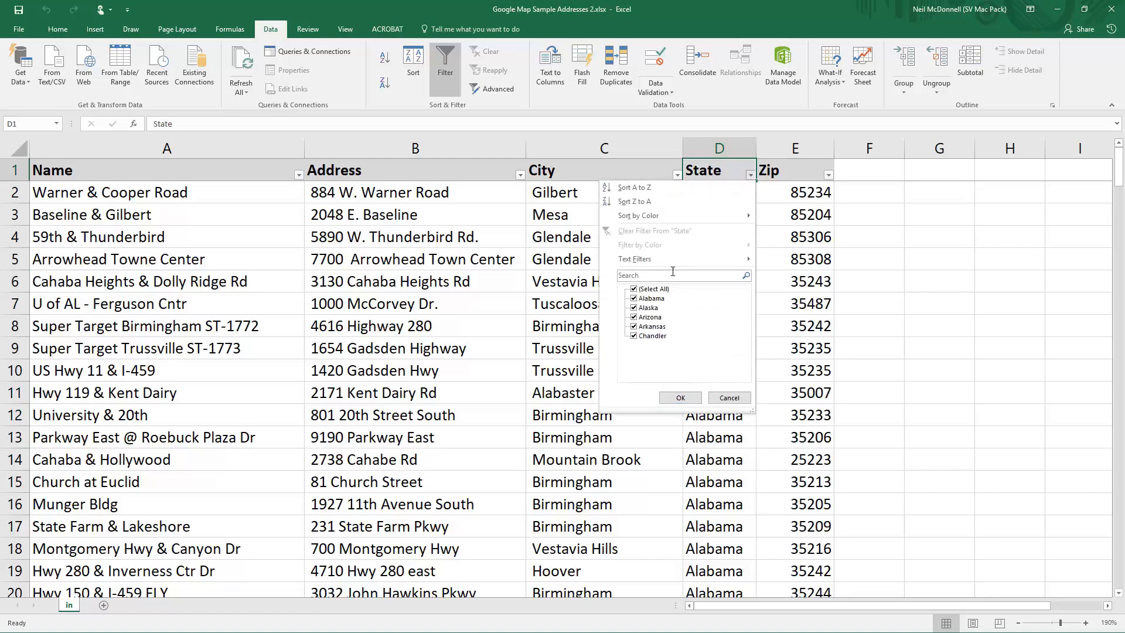
pyautogui.click(663, 290)
pyautogui.click(634, 308)
pyautogui.click(680, 398)
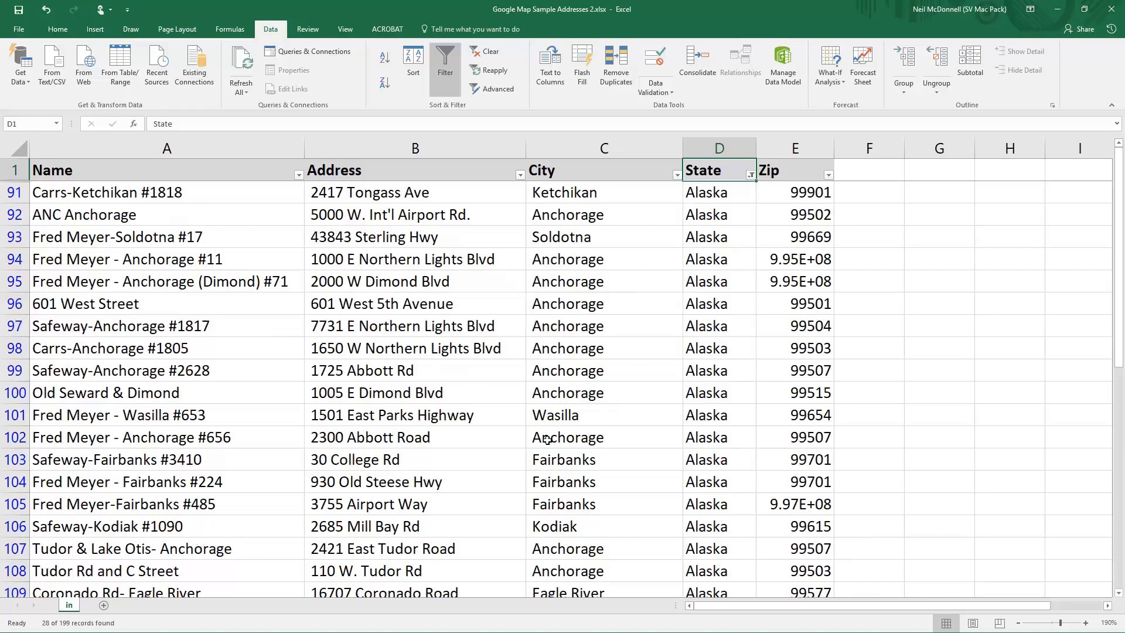
pyautogui.click(734, 263)
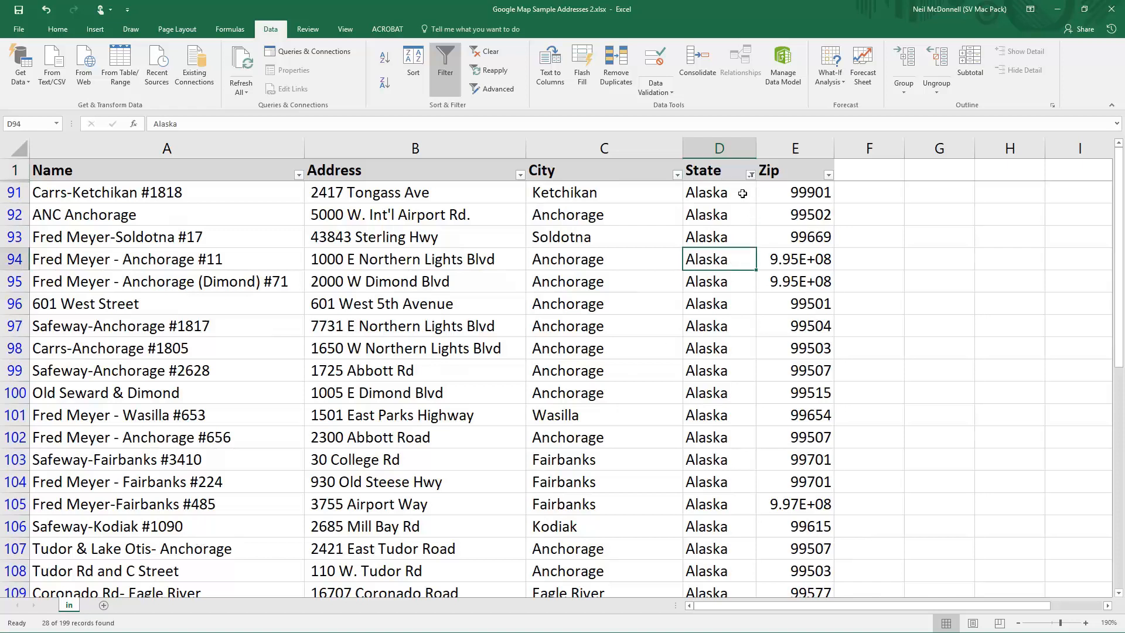
# Clear the filter from the State column
pyautogui.click(750, 174)
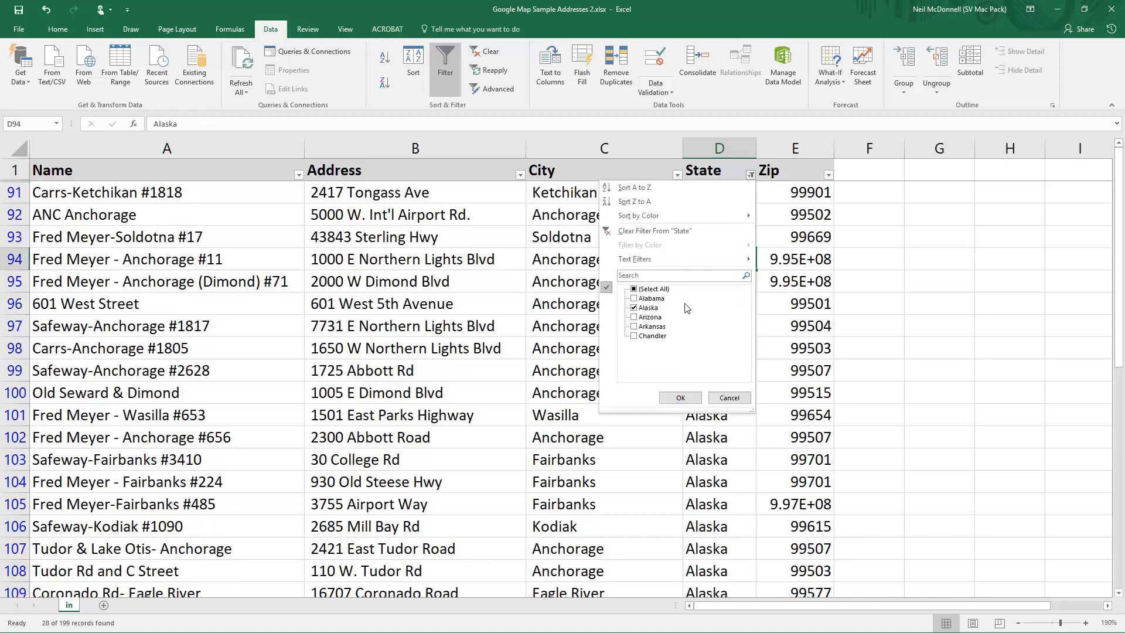
pyautogui.click(649, 308)
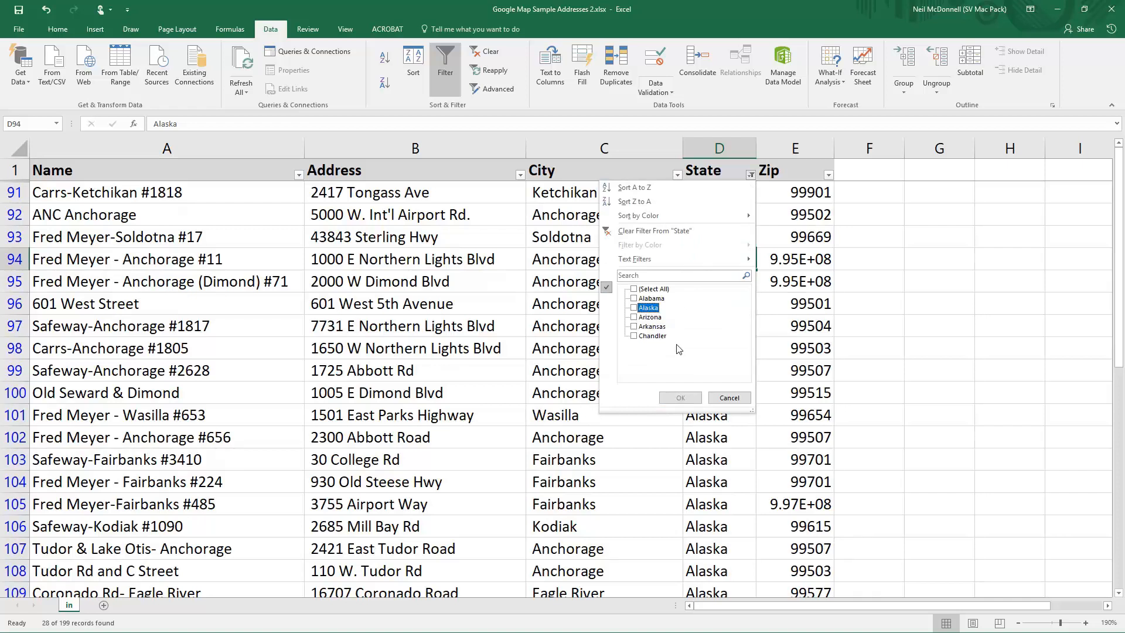
pyautogui.click(730, 398)
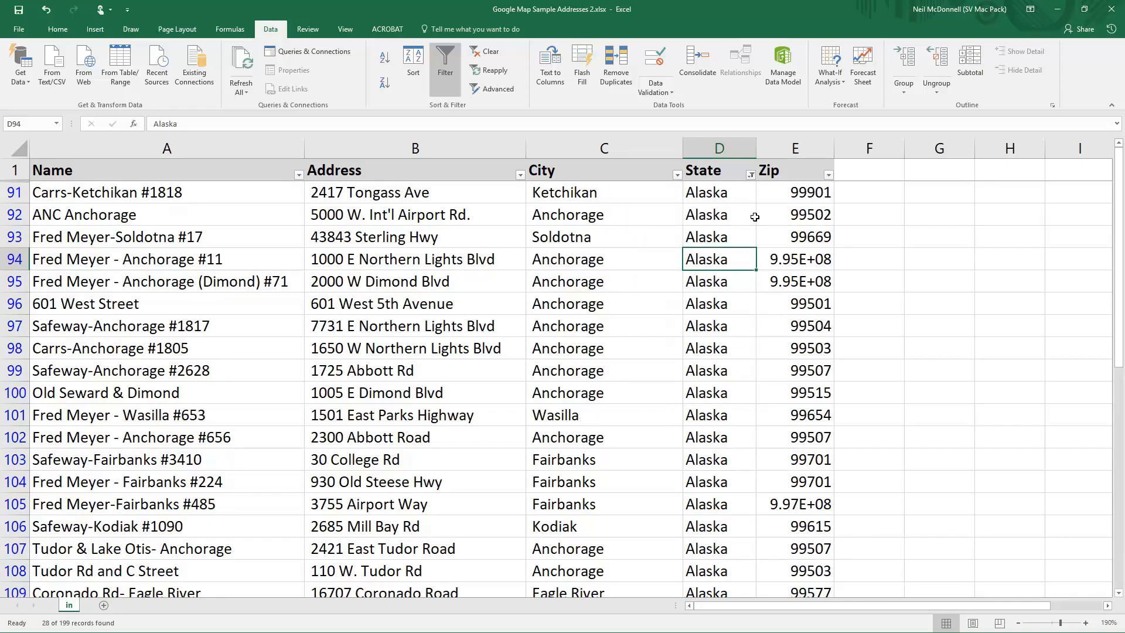
pyautogui.click(751, 174)
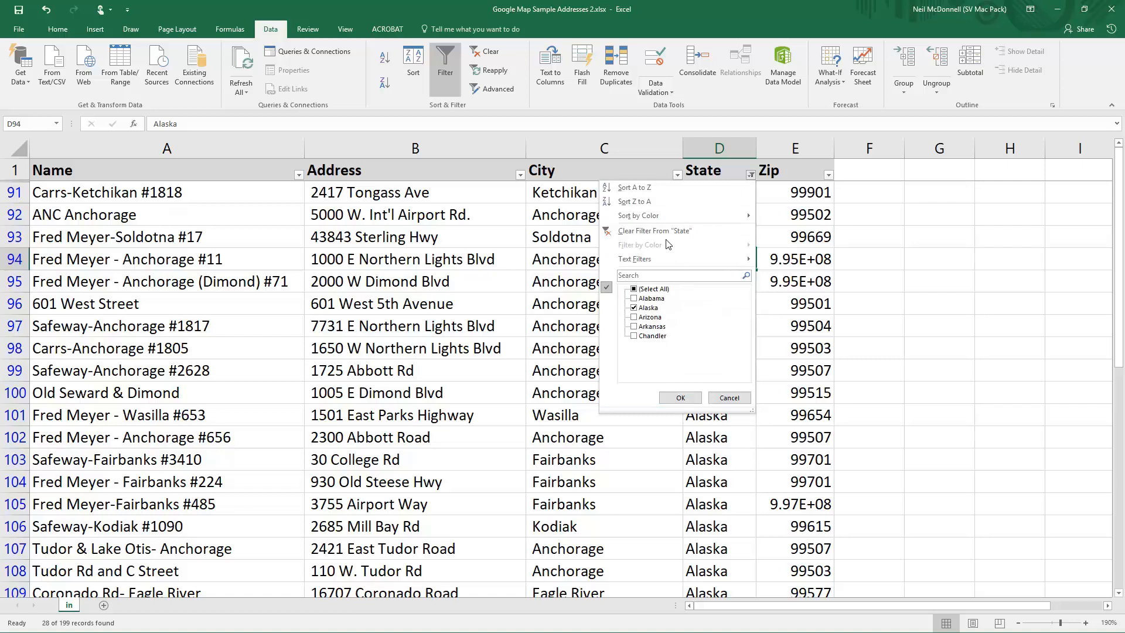
pyautogui.click(668, 231)
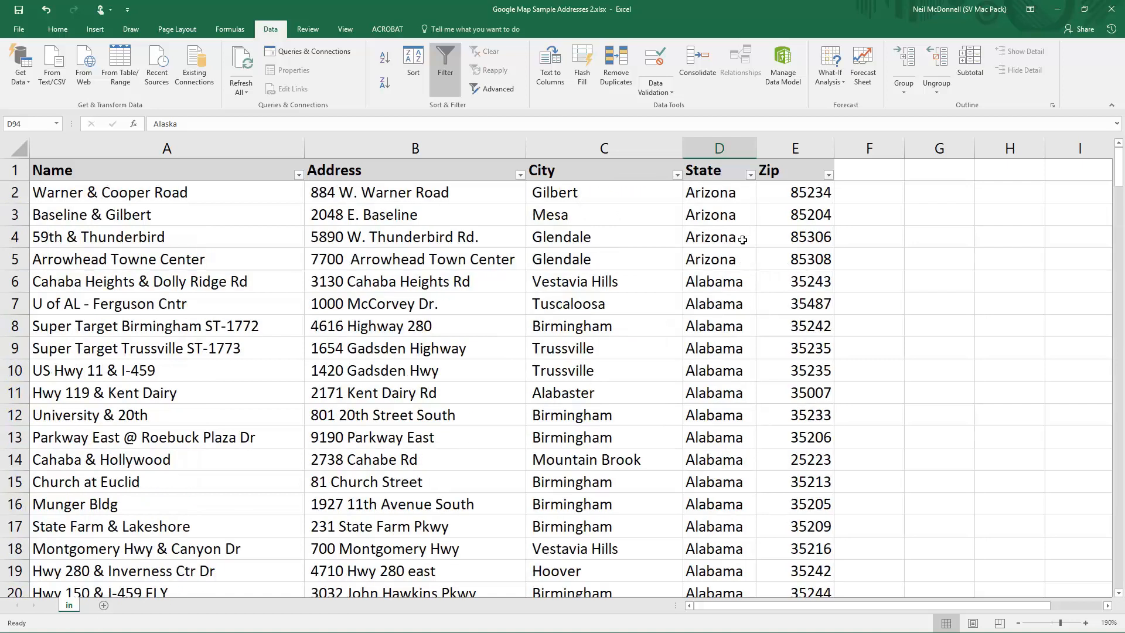
# Sort the address list by the State column from A to Z
pyautogui.click(749, 174)
pyautogui.click(635, 251)
pyautogui.click(663, 397)
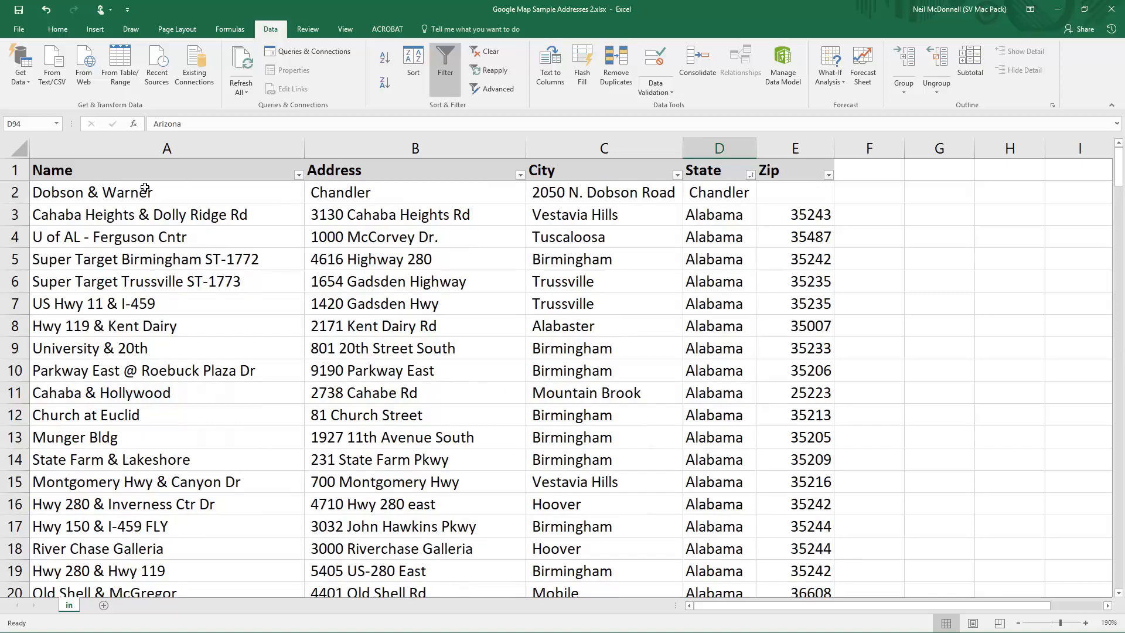
# Delete the Dobson & Warner row that has Chandler in the State column
pyautogui.click(17, 192)
pyautogui.rightClick(18, 192)
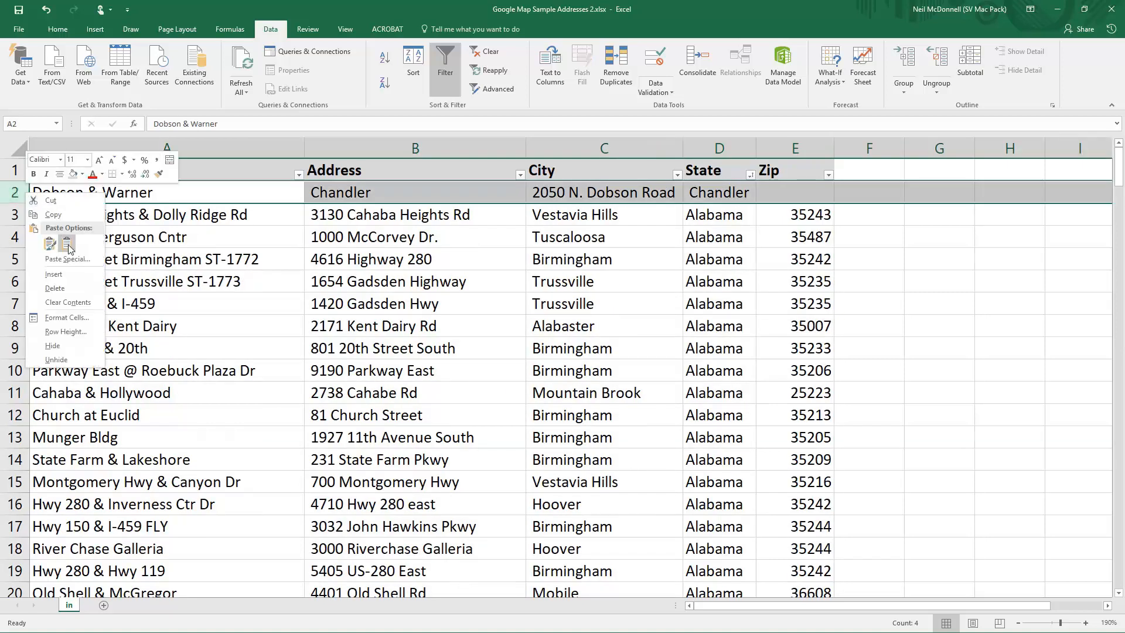
pyautogui.click(69, 287)
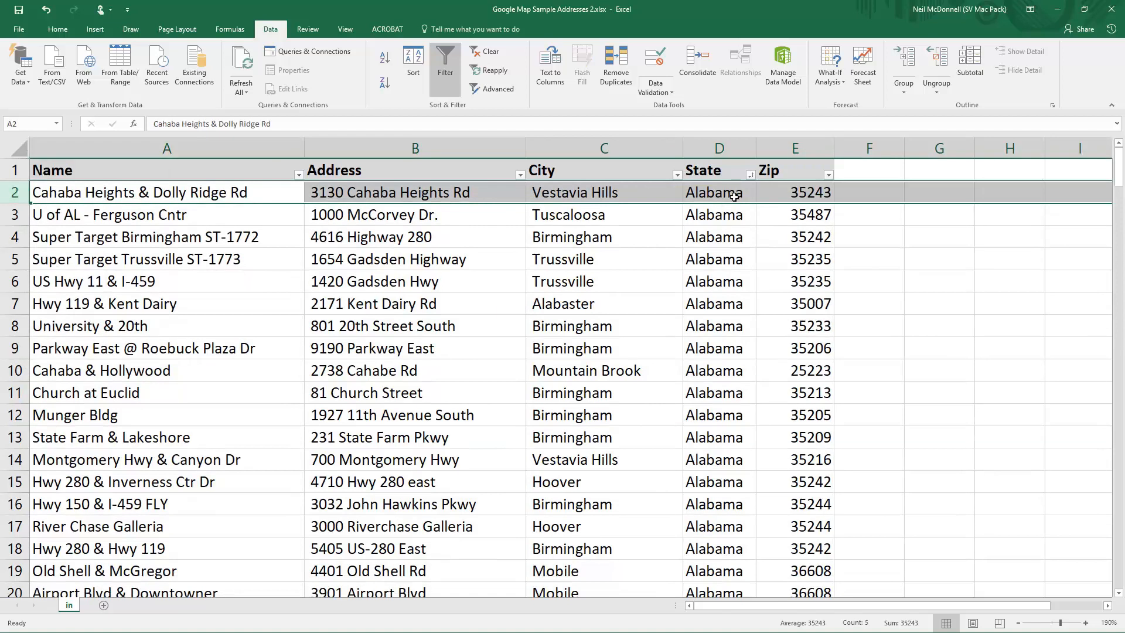
pyautogui.click(734, 196)
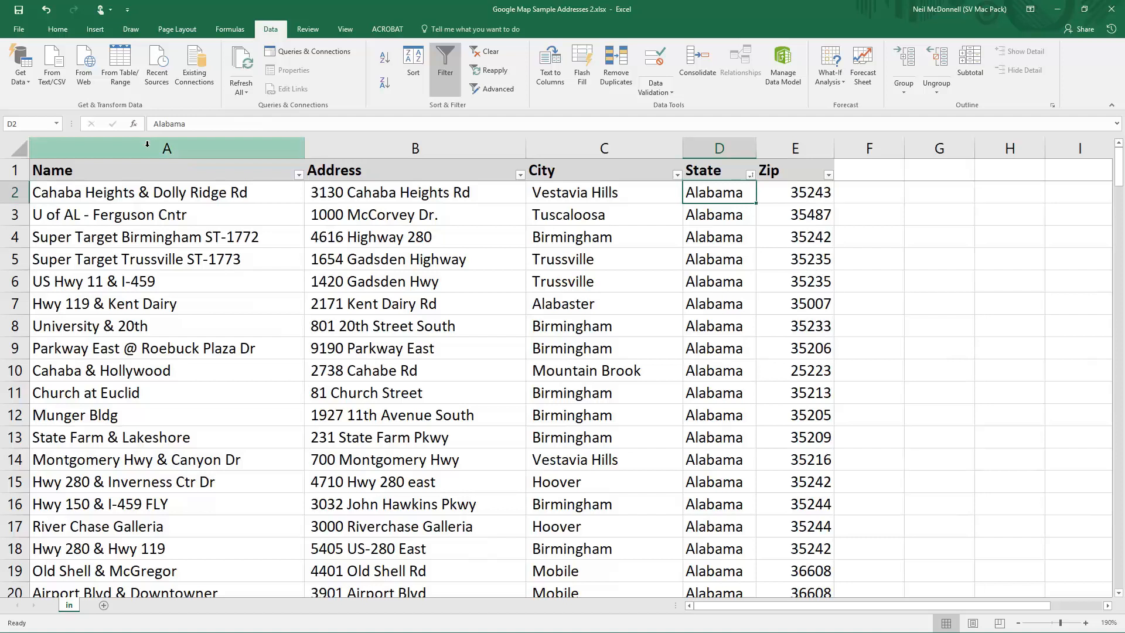
# Add subtotals to the whole list at each change in State, using the Count function on the State column
pyautogui.click(14, 149)
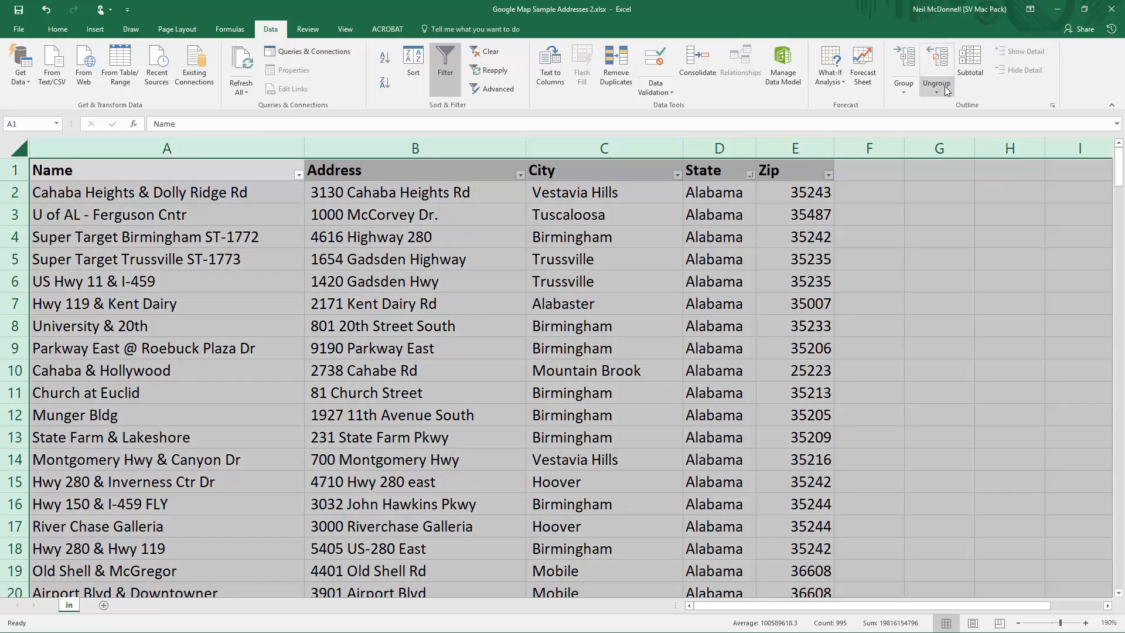
pyautogui.click(978, 57)
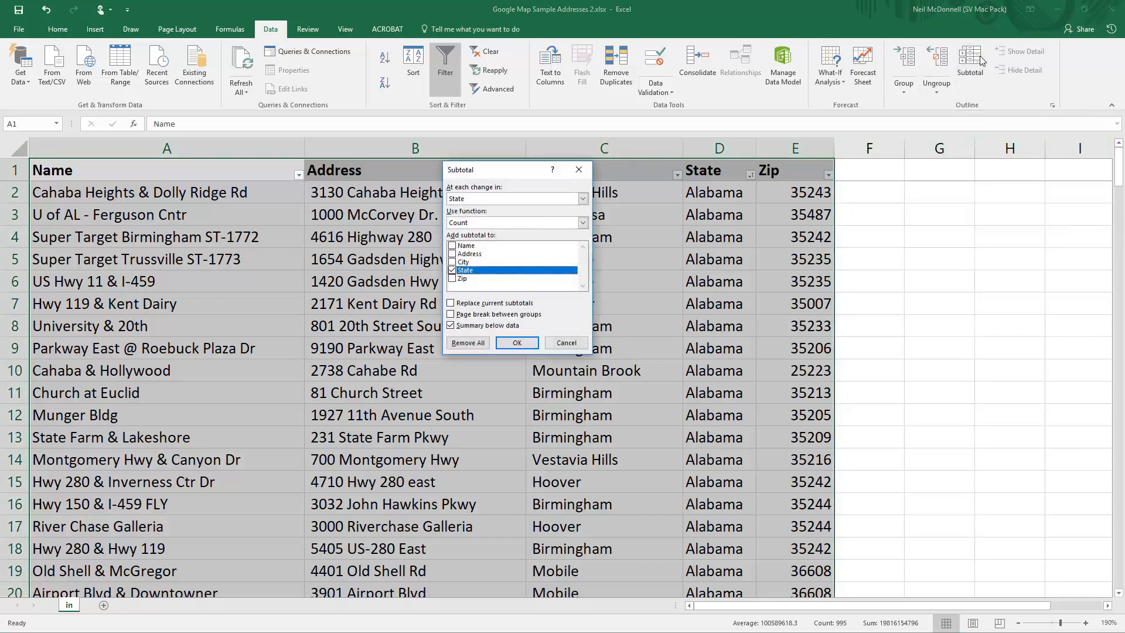
pyautogui.click(510, 199)
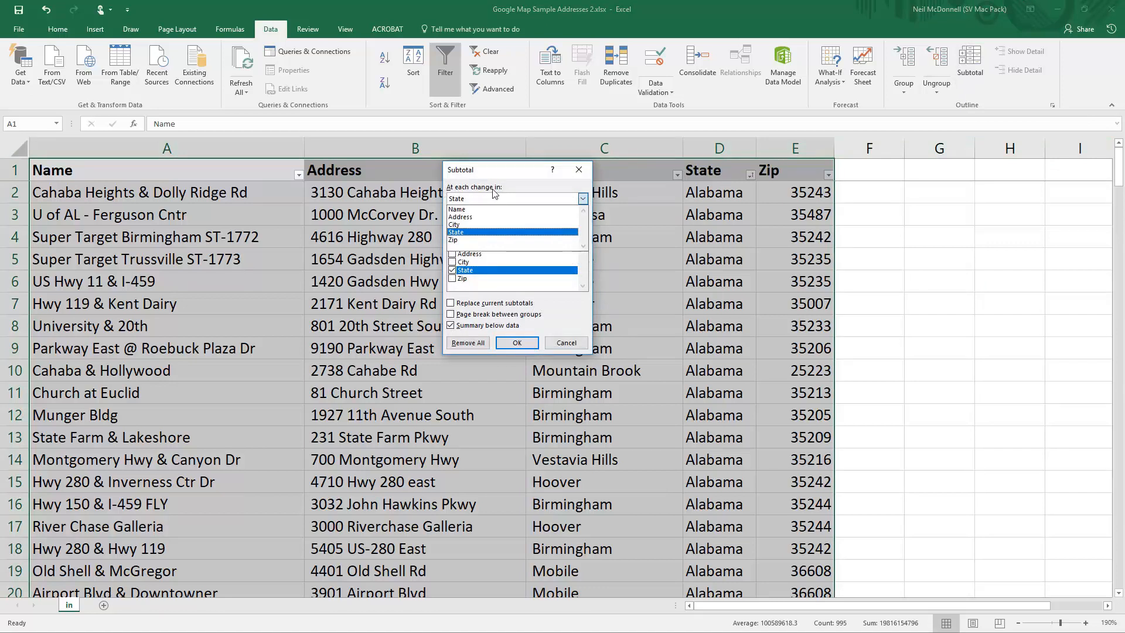
pyautogui.click(463, 232)
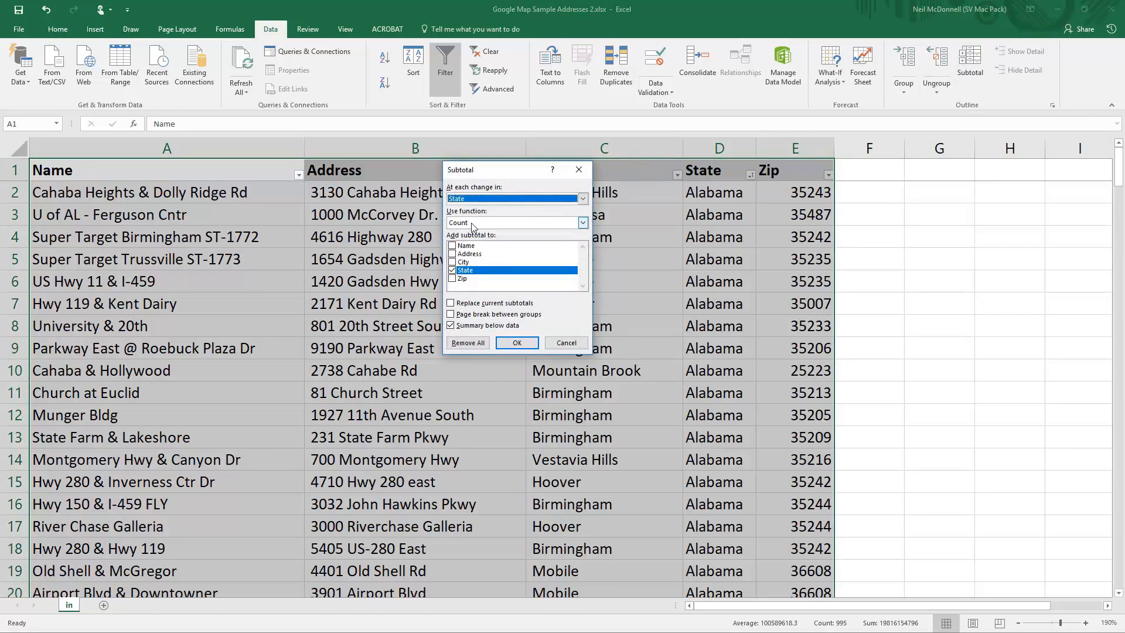
pyautogui.click(476, 222)
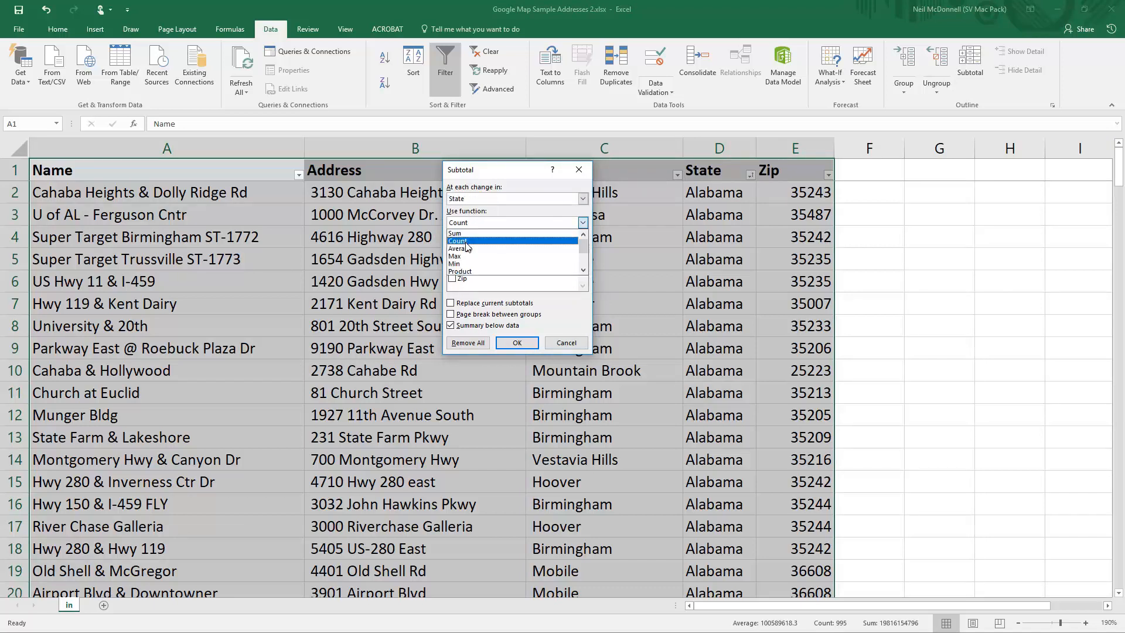
pyautogui.click(509, 241)
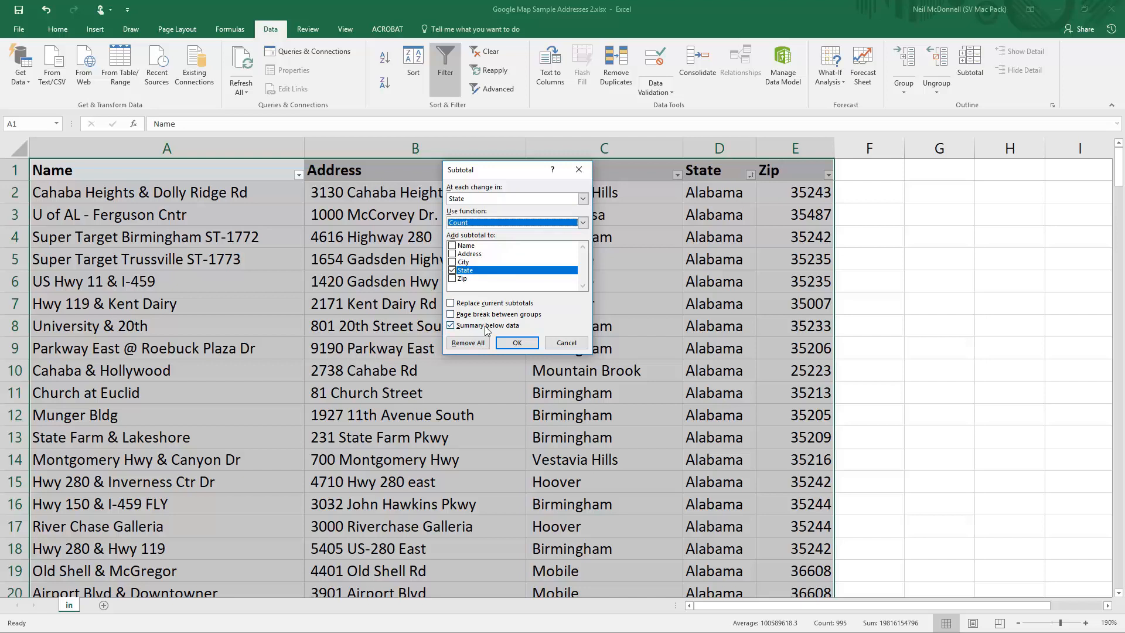
pyautogui.click(517, 343)
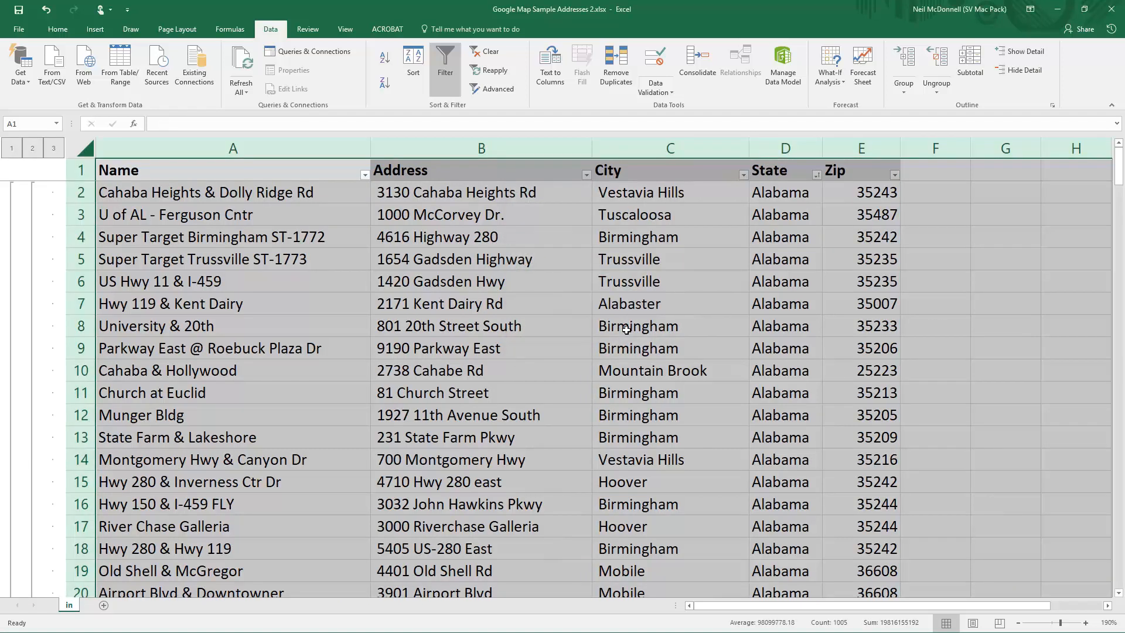
# Review the count rows below the Alabama and Alaska groups, highlighting the Alaska Count label and value
pyautogui.scroll(-5, 831, 240)
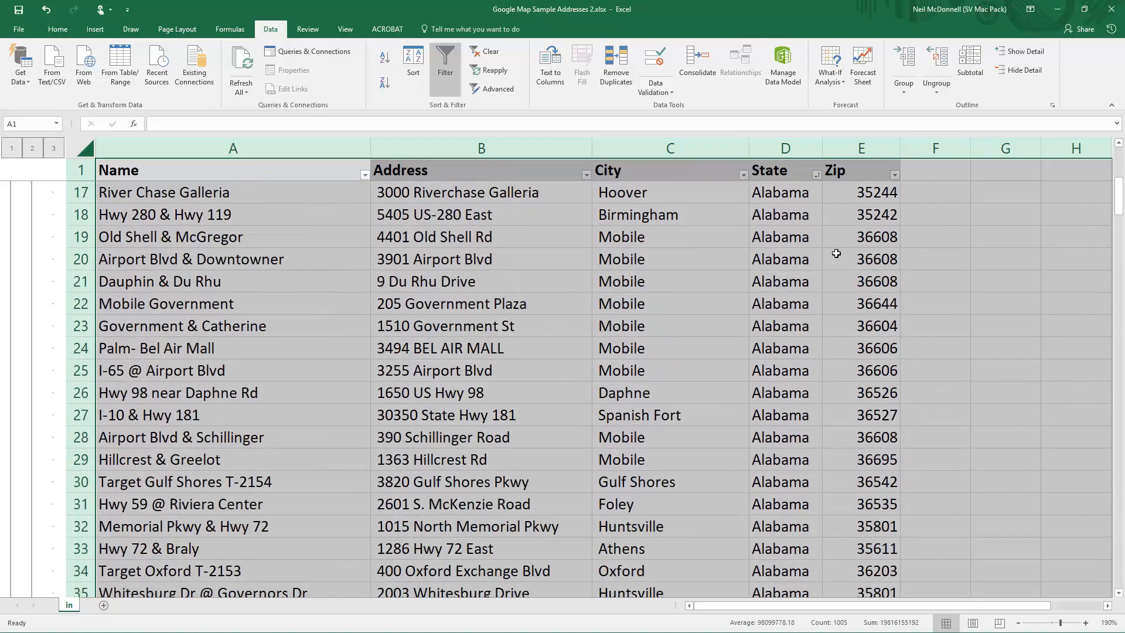
pyautogui.scroll(-11, 835, 254)
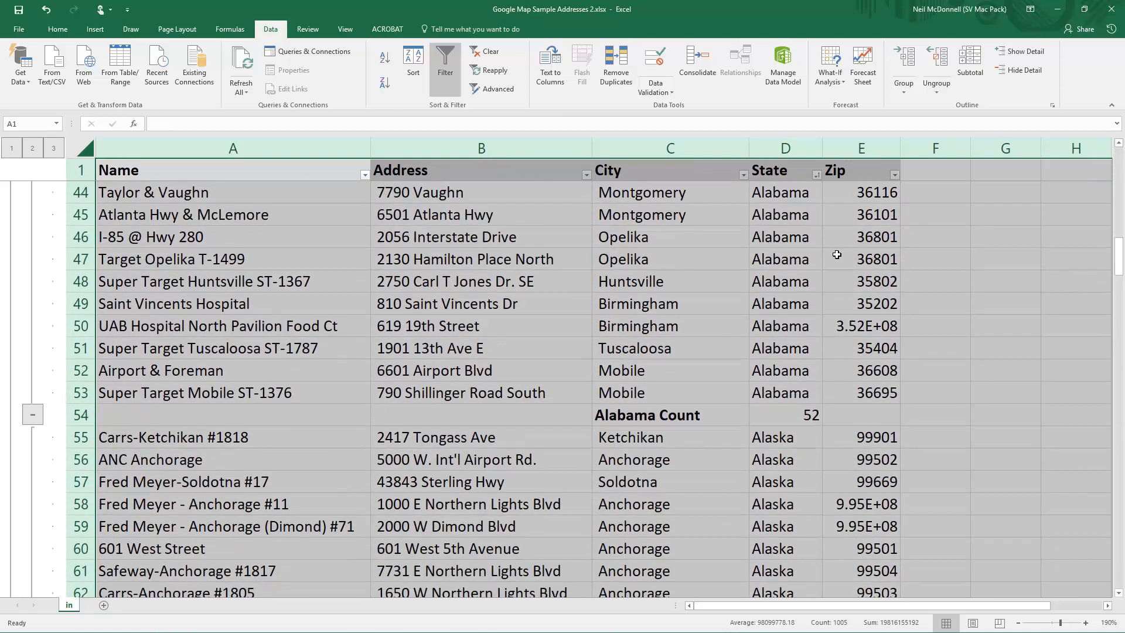
pyautogui.click(800, 286)
pyautogui.scroll(-8, 832, 293)
pyautogui.click(779, 385)
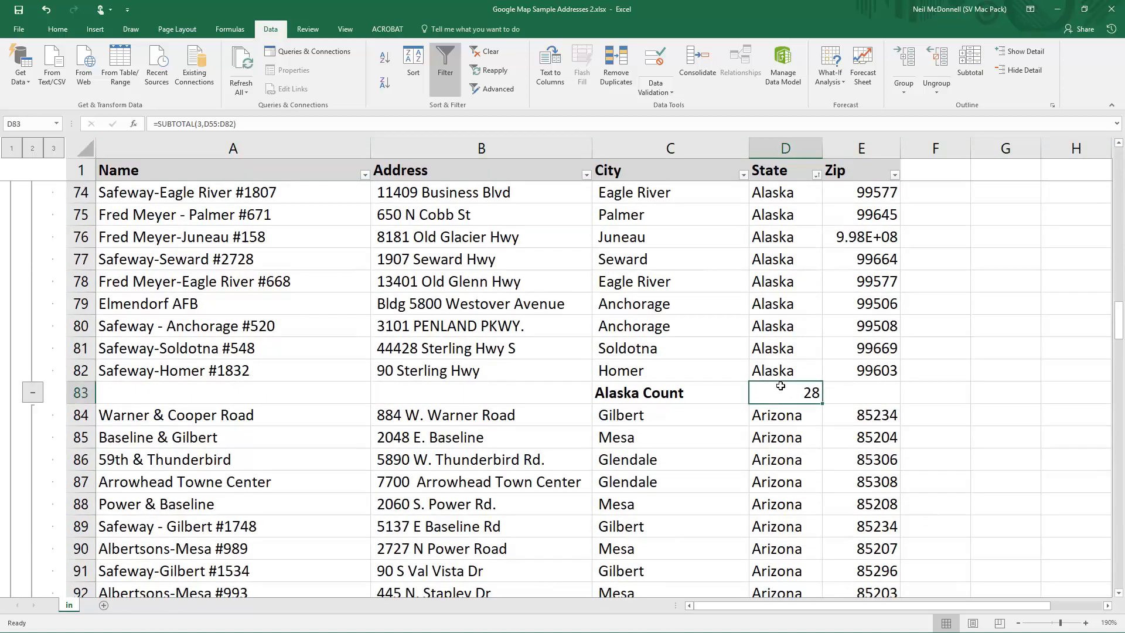
pyautogui.moveTo(653, 390); pyautogui.dragTo(789, 393)
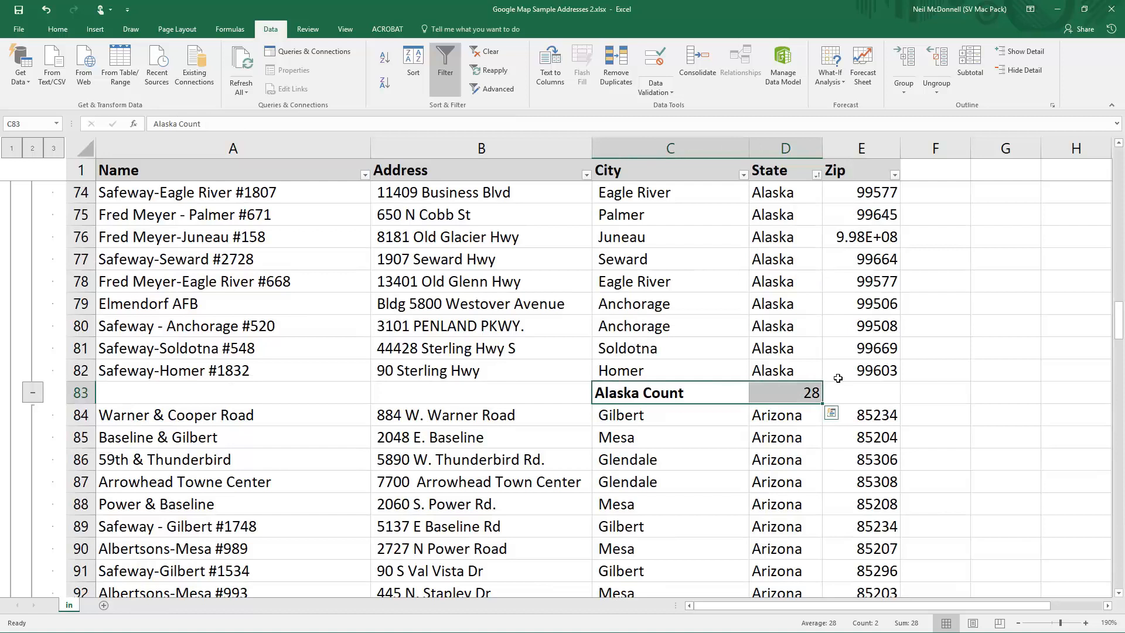
# Enlarge the sheet view and inspect the Arizona Count row below the Arizona records
pyautogui.scroll(-13, 838, 378)
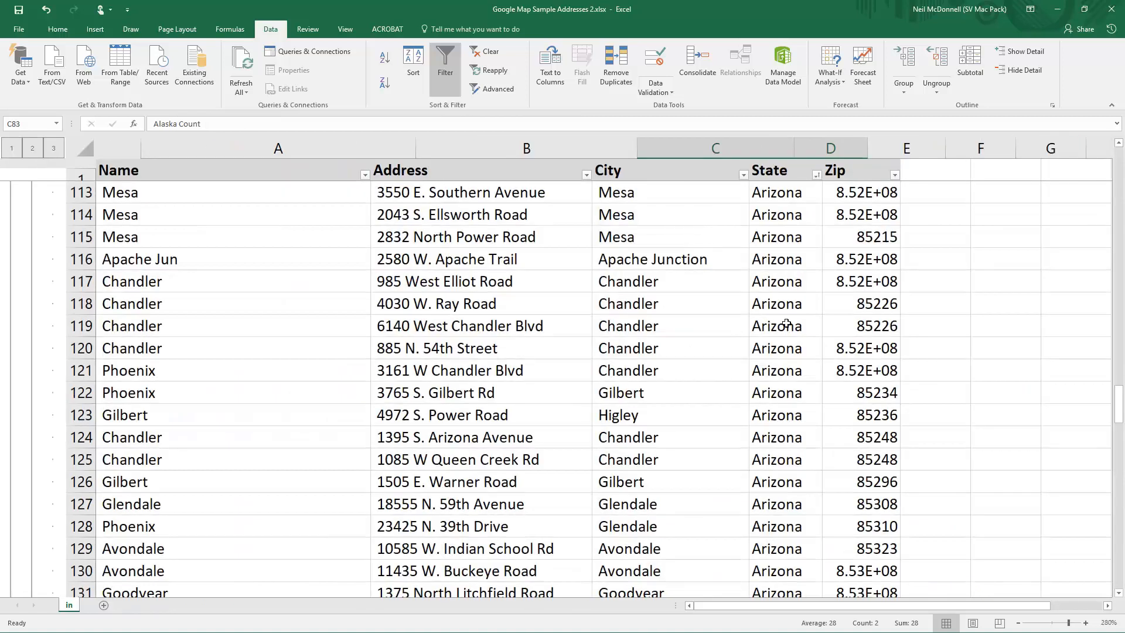
pyautogui.scroll(8, 786, 323)
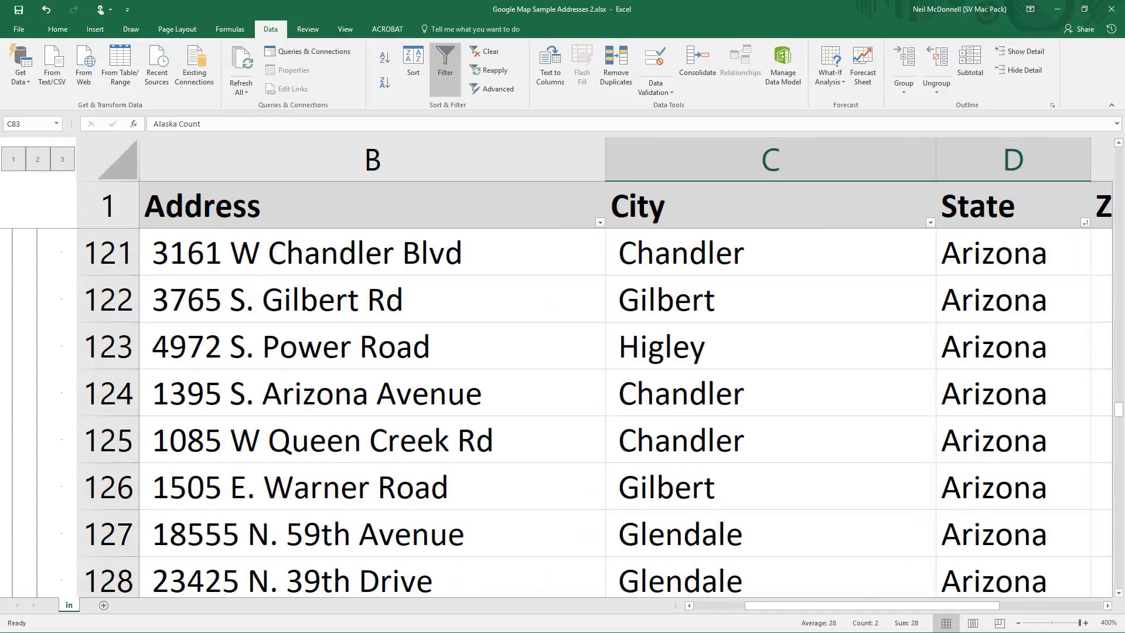
pyautogui.hscroll(2, 786, 324)
pyautogui.click(861, 485)
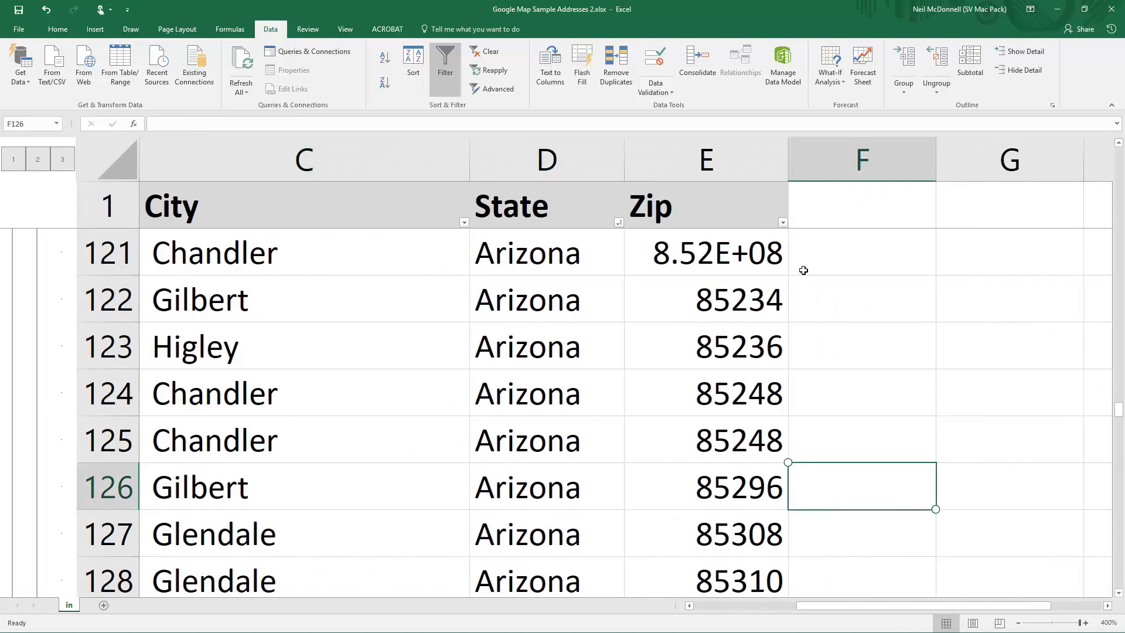
pyautogui.scroll(-17, 565, 353)
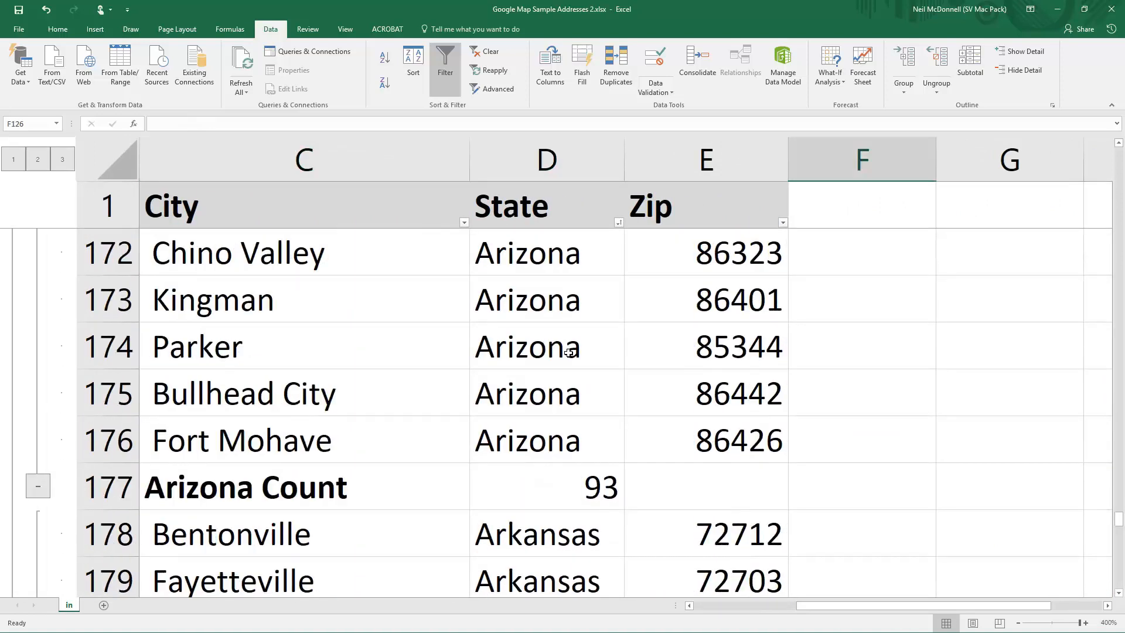
pyautogui.scroll(-1, 568, 352)
pyautogui.moveTo(371, 352); pyautogui.dragTo(532, 351)
# Inspect the Arkansas Count and Grand Count rows at the end of the list, highlighting each label and value
pyautogui.scroll(-1, 598, 369)
pyautogui.scroll(-9, 598, 369)
pyautogui.scroll(2, 439, 296)
pyautogui.scroll(1, 447, 303)
pyautogui.scroll(-1, 447, 309)
pyautogui.moveTo(427, 422); pyautogui.dragTo(558, 430)
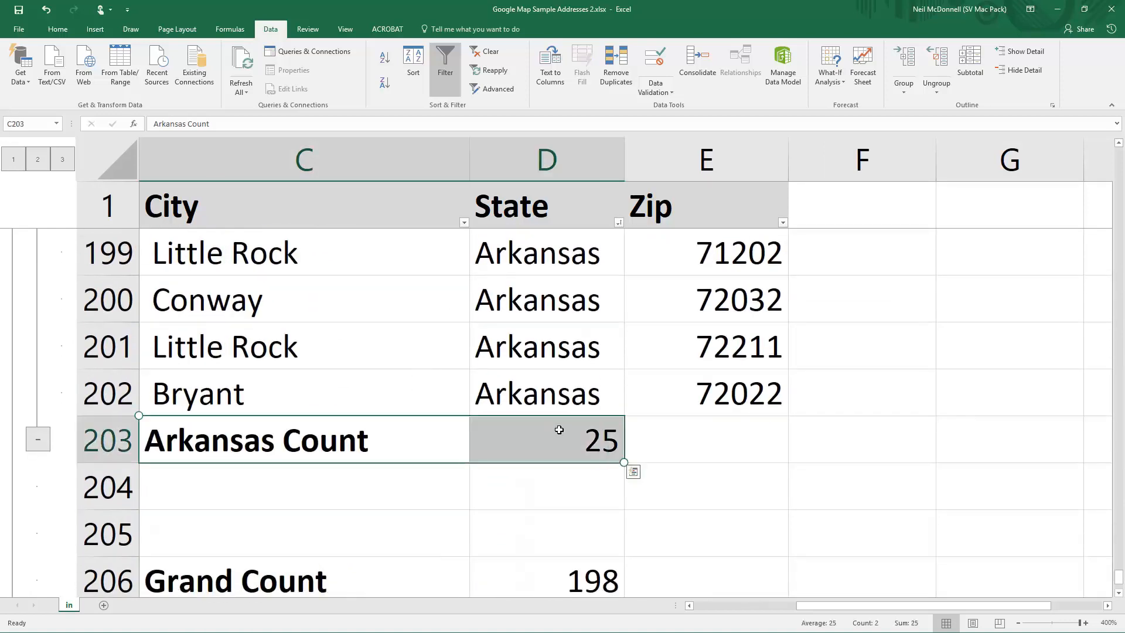
pyautogui.scroll(-3, 563, 375)
pyautogui.scroll(2, 535, 359)
pyautogui.moveTo(406, 424); pyautogui.dragTo(520, 439)
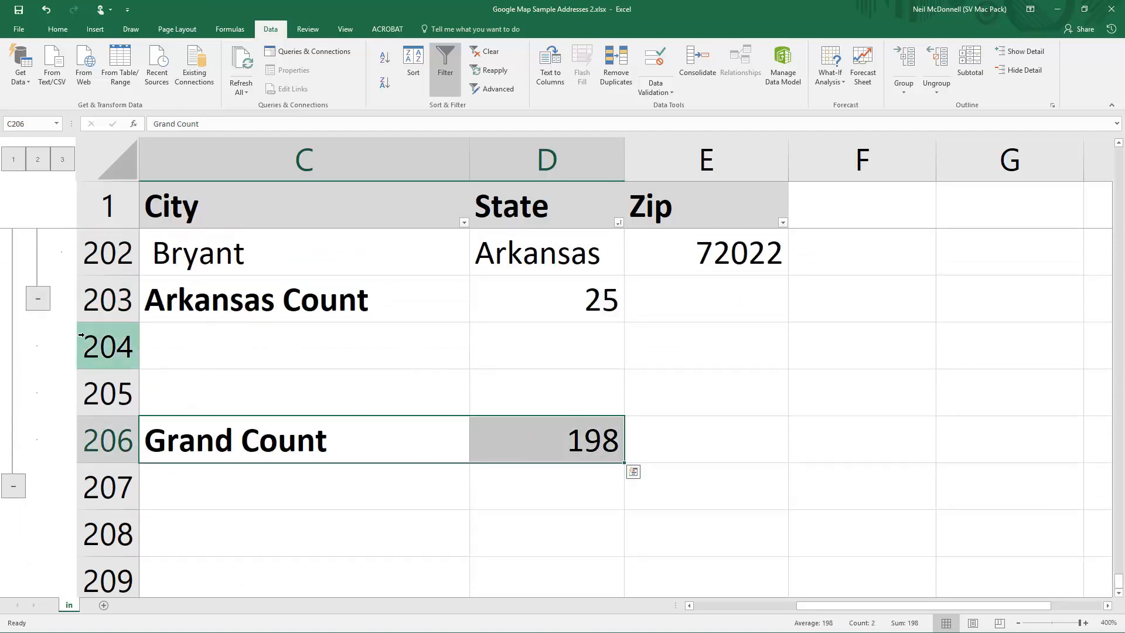
pyautogui.scroll(-5, 573, 441)
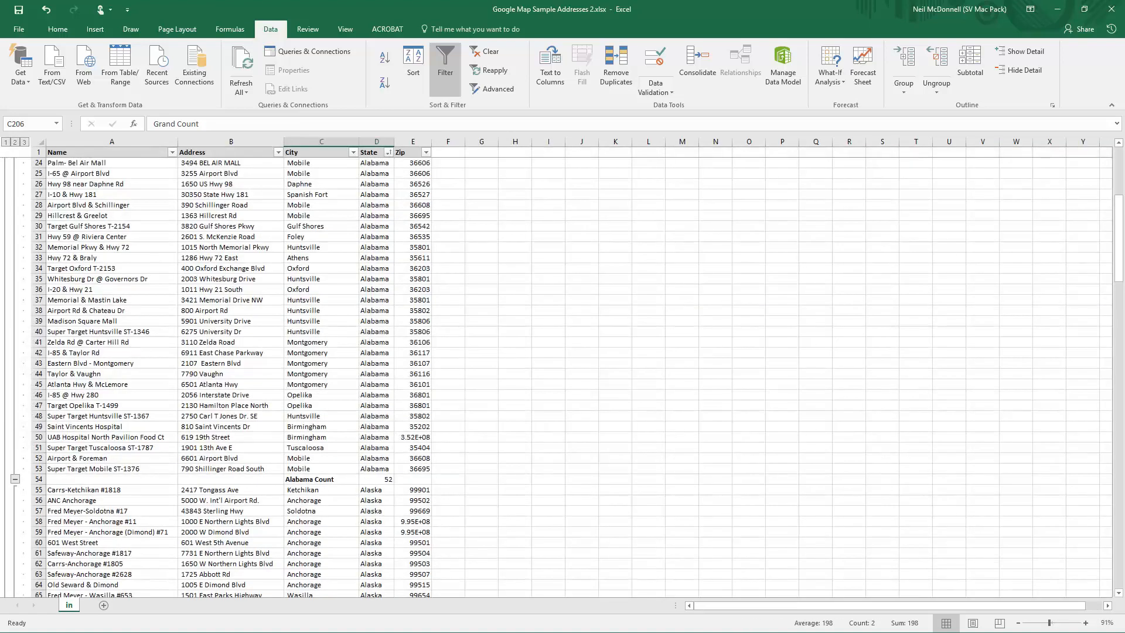
# Review the Alabama Count row with the first Alaska record, highlighting them and the Alabama entries in the State column above
pyautogui.click(448, 373)
pyautogui.scroll(3, 573, 439)
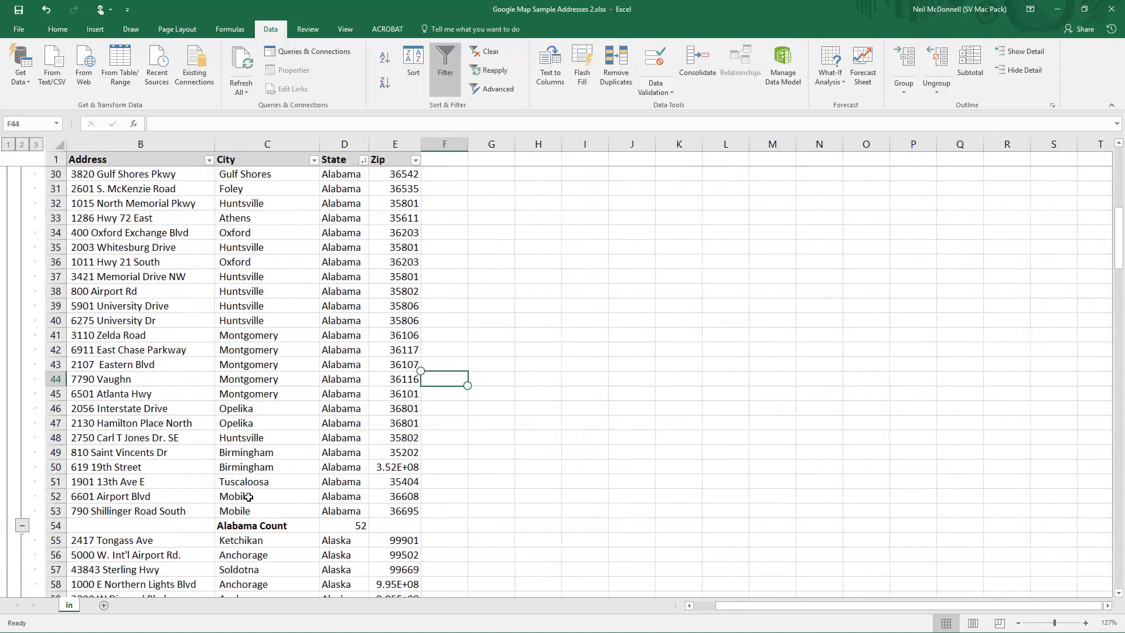
pyautogui.moveTo(236, 527); pyautogui.dragTo(405, 539)
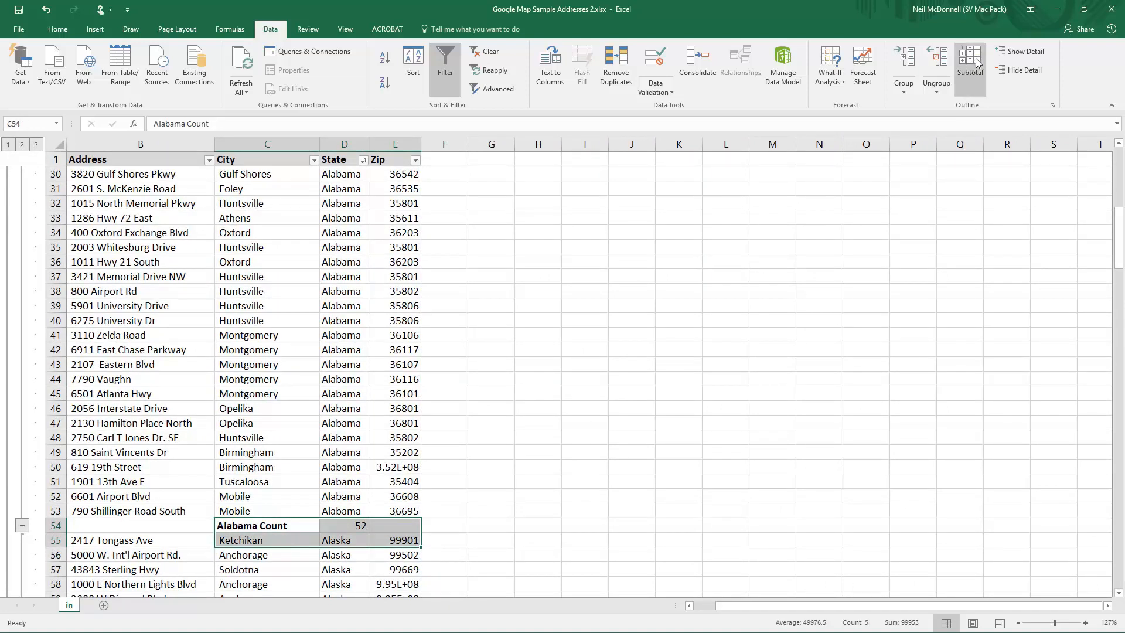
pyautogui.click(348, 411)
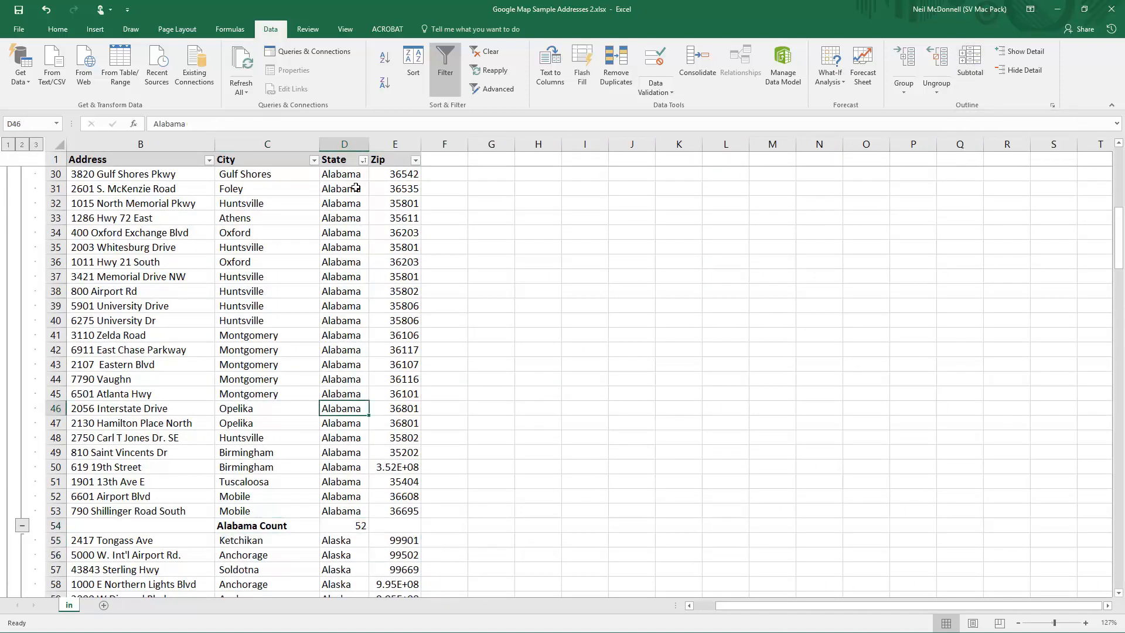
pyautogui.moveTo(355, 174); pyautogui.dragTo(340, 509)
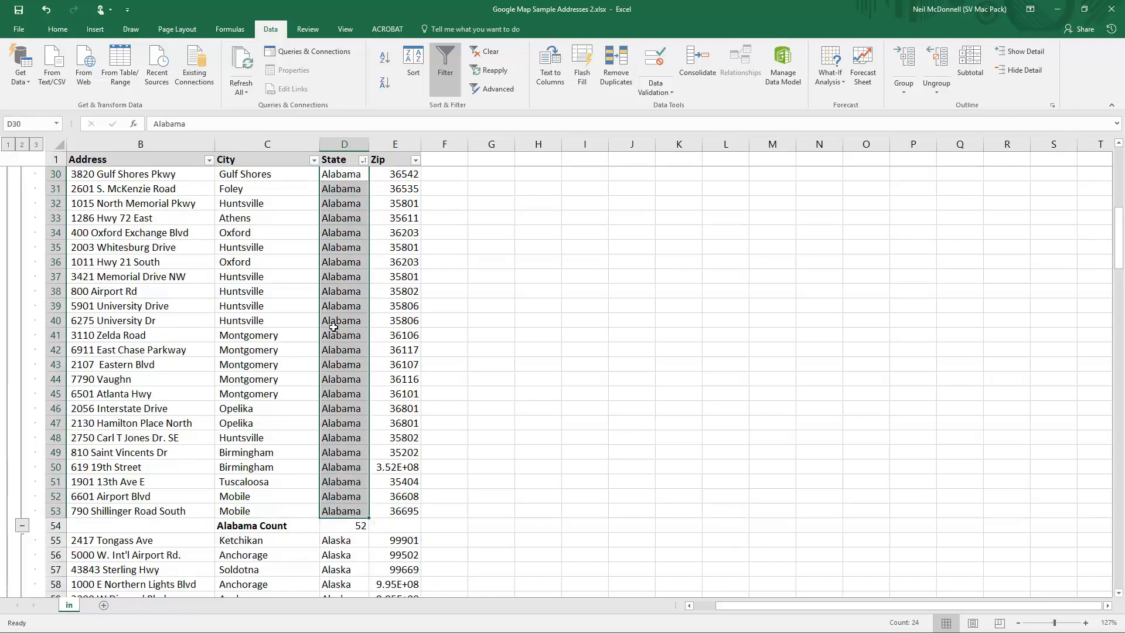
pyautogui.moveTo(334, 323); pyautogui.dragTo(334, 310)
# Filter the State column to show only the Alaska records
pyautogui.click(362, 161)
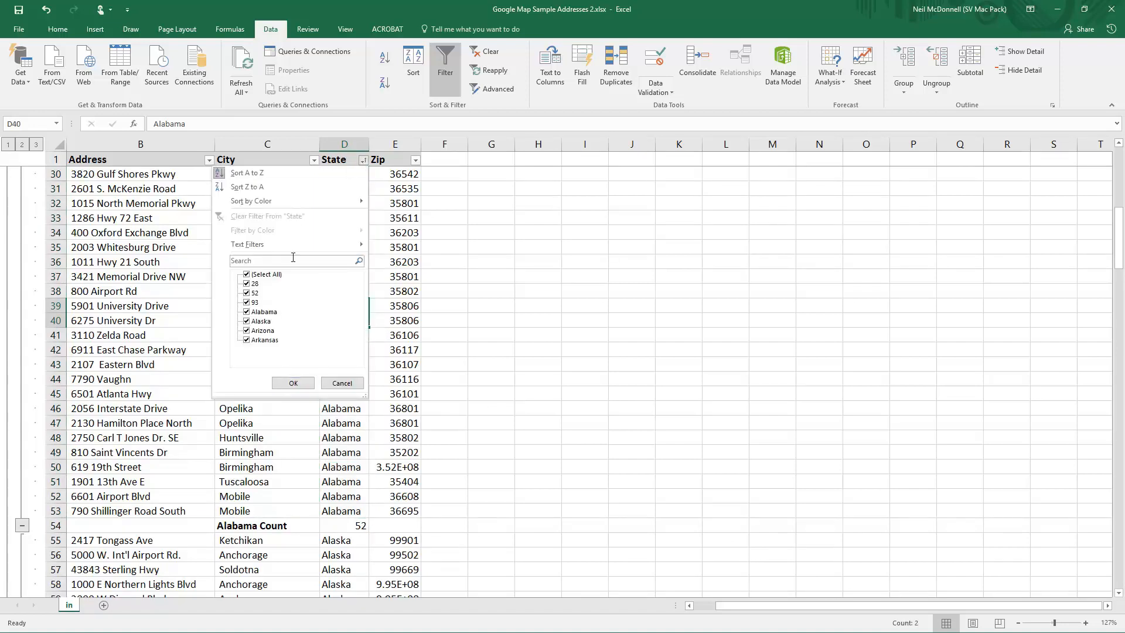
pyautogui.click(269, 275)
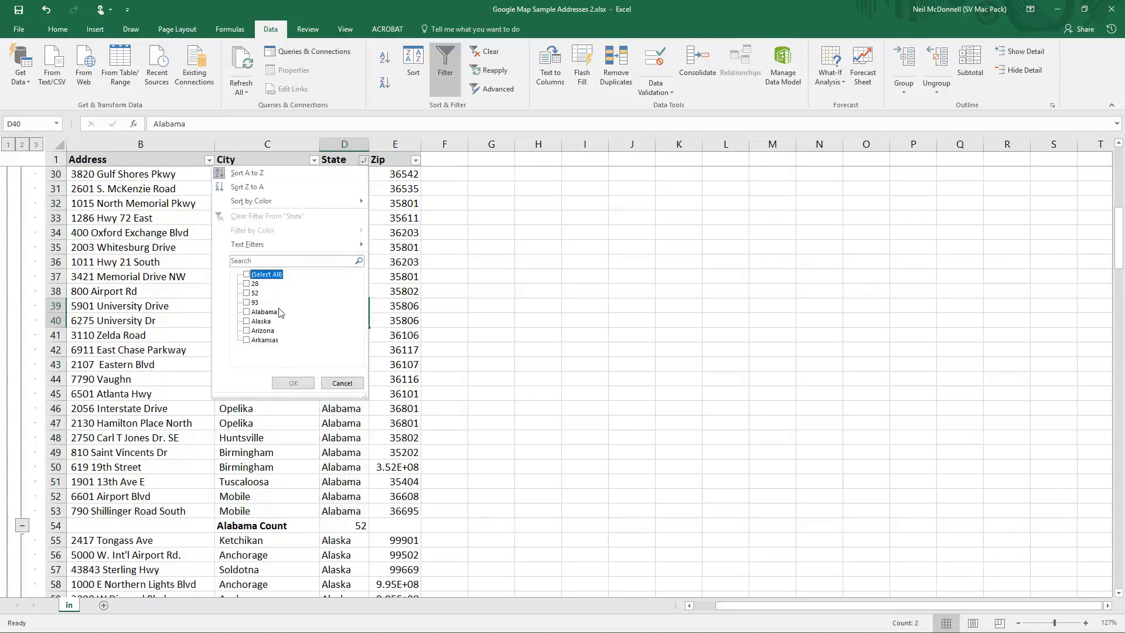
pyautogui.click(246, 321)
pyautogui.click(293, 382)
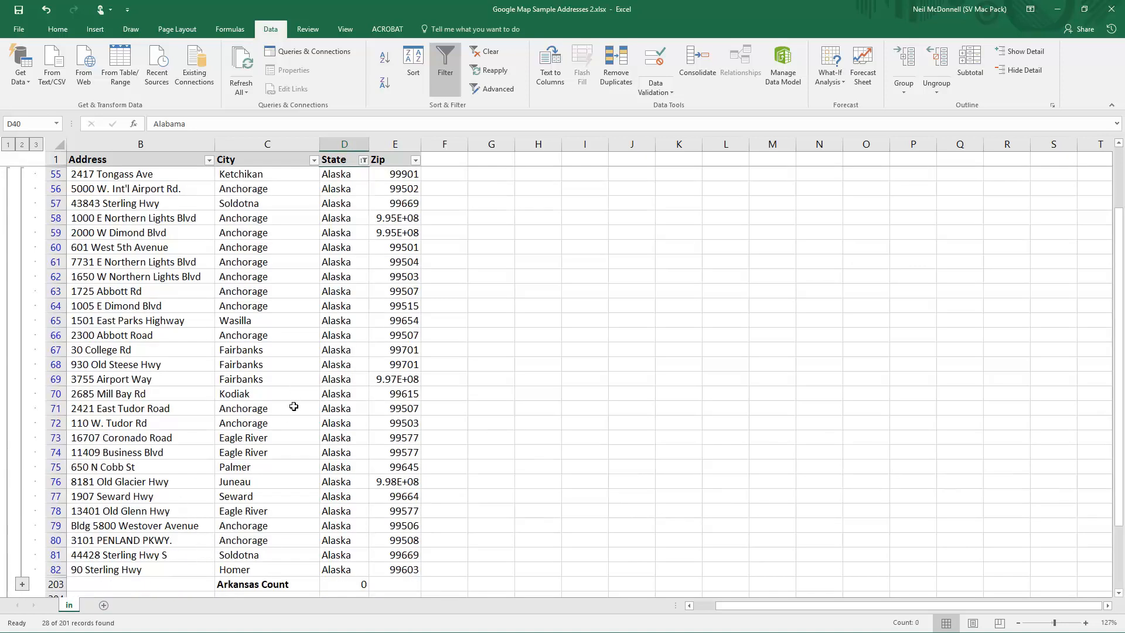
# Clear the filter from the State column and return to the Name column near the start of the list
pyautogui.click(363, 160)
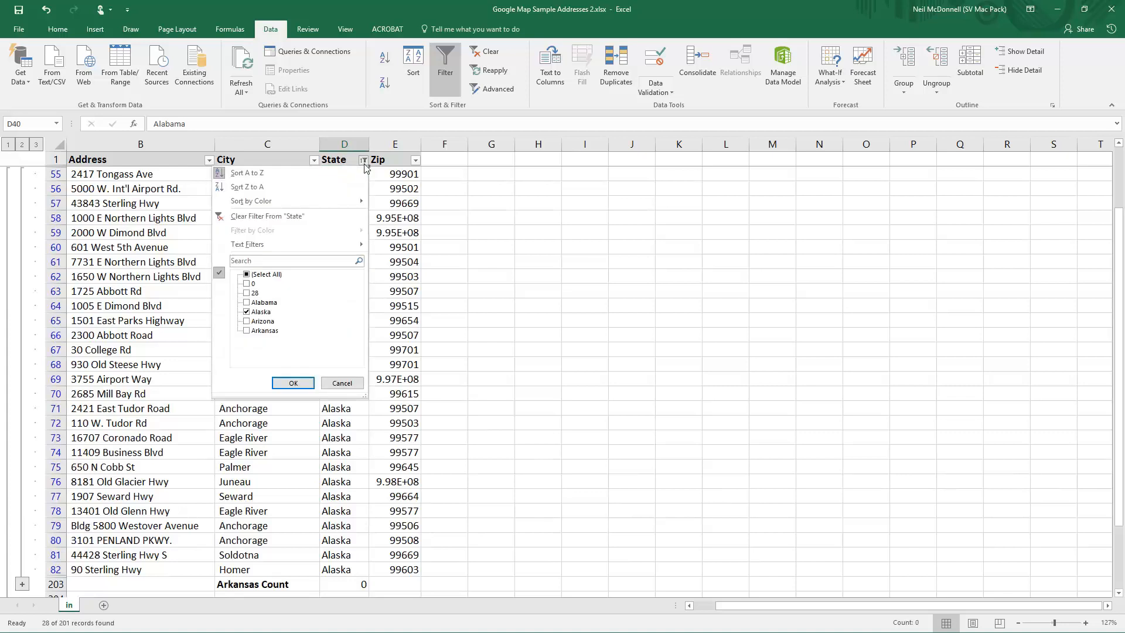
pyautogui.click(316, 216)
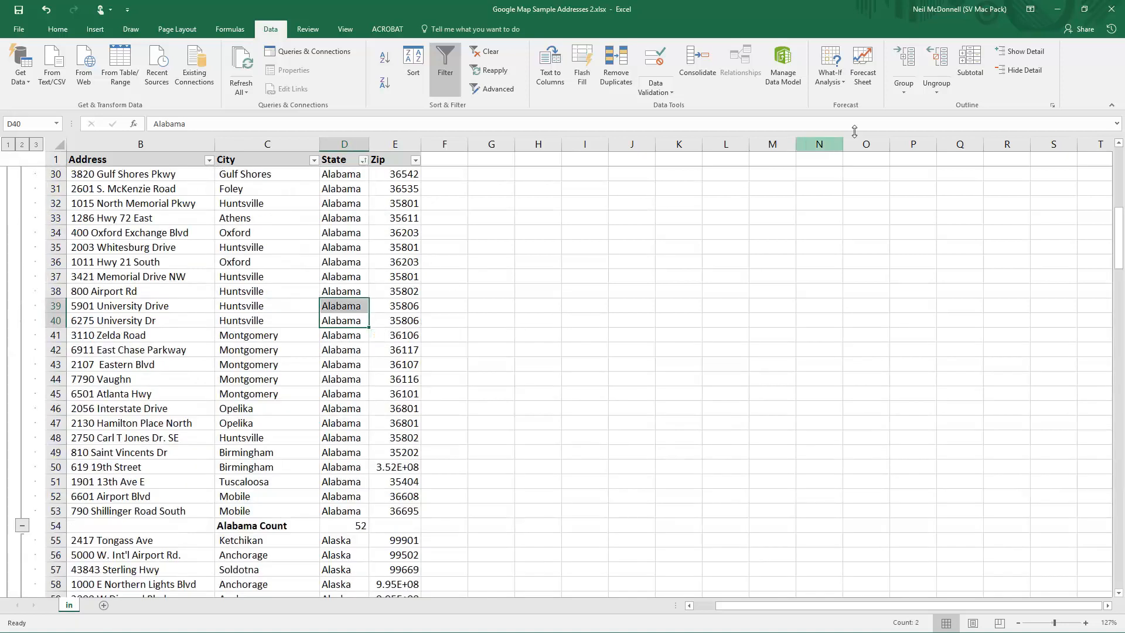
pyautogui.scroll(8, 593, 382)
pyautogui.scroll(2, 593, 382)
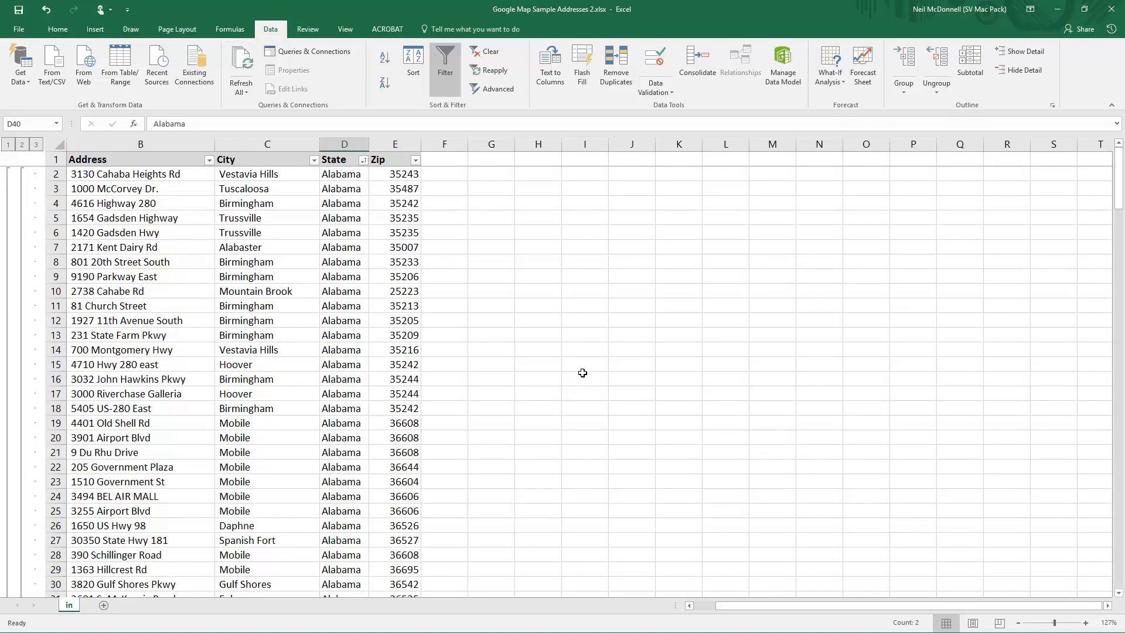
pyautogui.scroll(-2, 696, 350)
pyautogui.hscroll(-2, 696, 350)
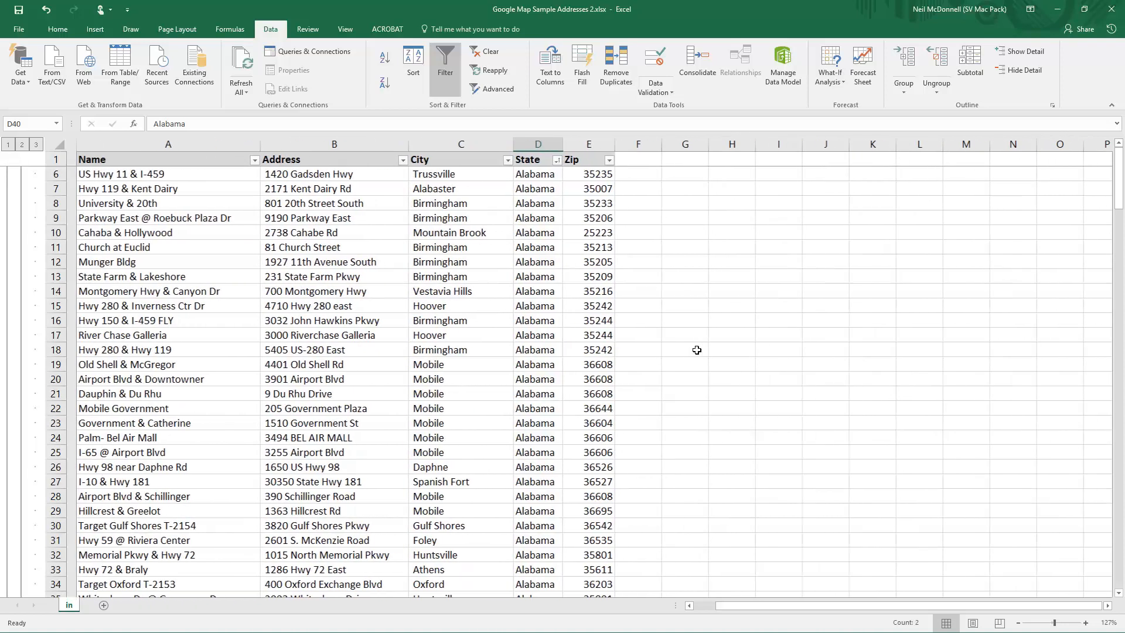